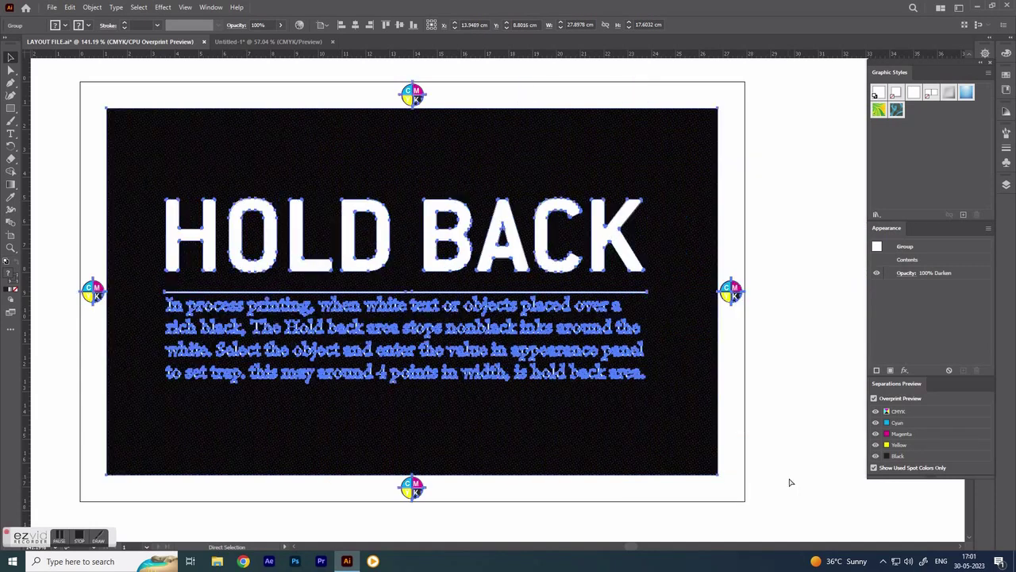
Step: Zoom into the left registration mark and nudge the HOLD BACK group slightly down and left
key(ctrl+shift+a)
key(z)
drag(86, 215, 240, 397)
key(v)
click(324, 275)
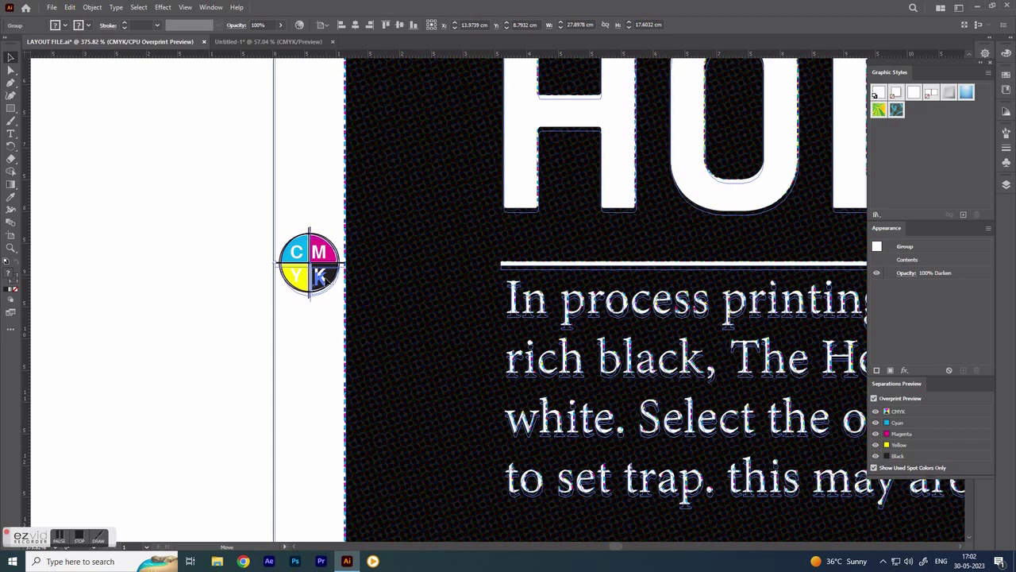
drag(324, 275, 321, 277)
Step: Deselect the group and zoom out to 150% to view the whole artboard
key(ctrl+alt+shift+y)
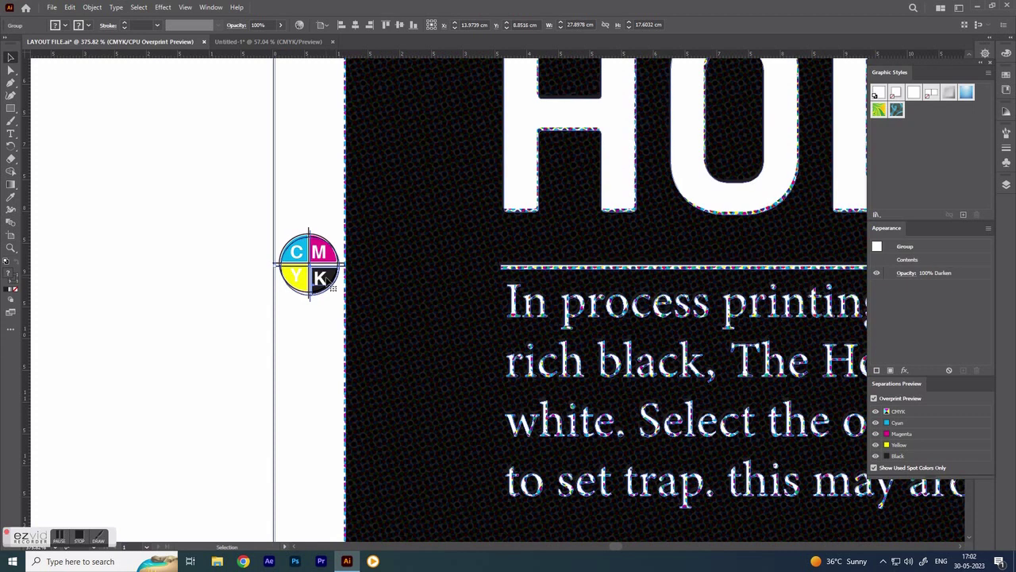
click(556, 151)
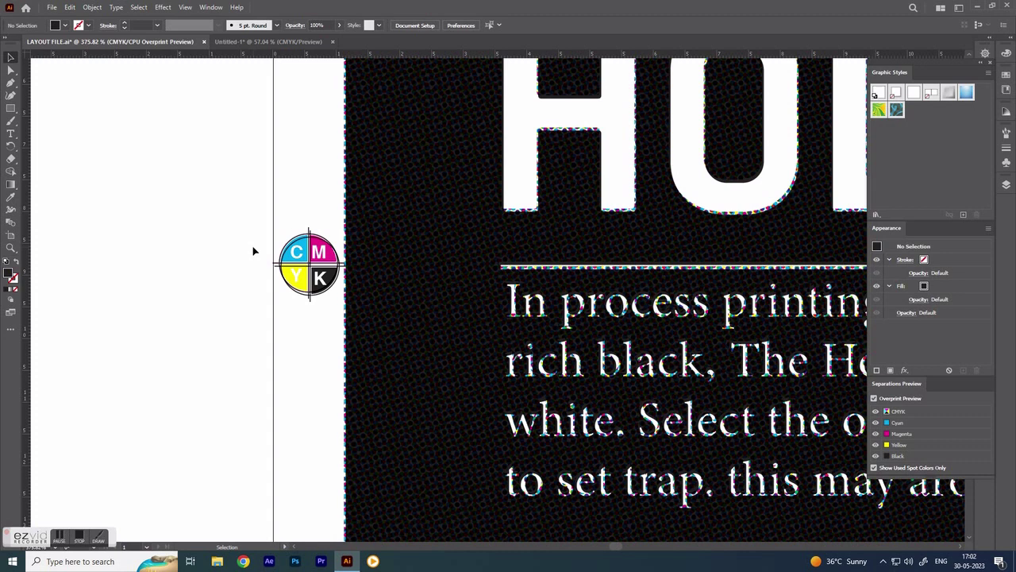
key(ctrl+minus)
key(ctrl+minus)
key(ctrl+minus)
drag(274, 327, 191, 300)
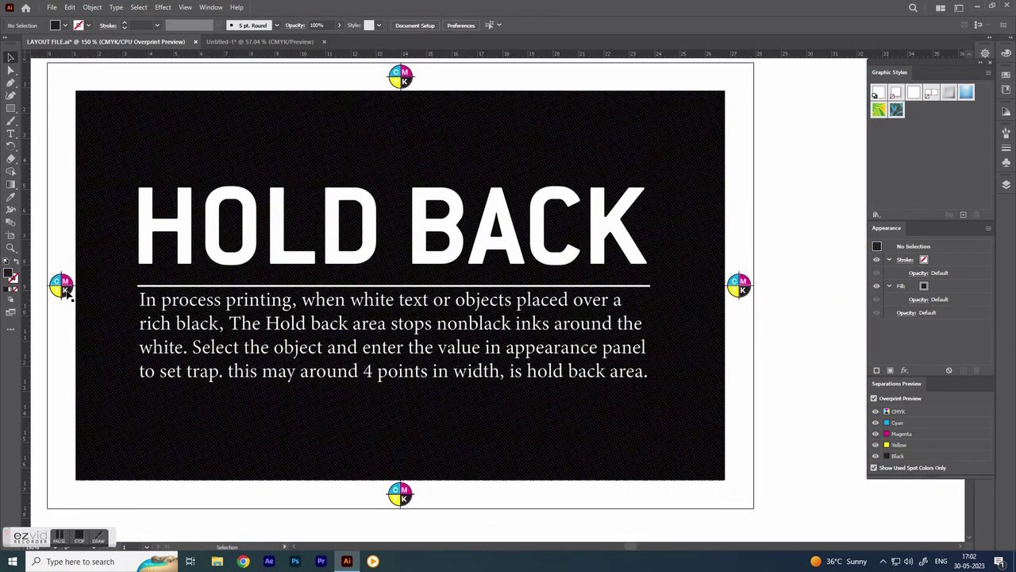
Step: Move the artwork group right, deselect, and toggle the Magenta, Yellow and Black plates in Separations Preview
drag(61, 286, 198, 285)
click(66, 343)
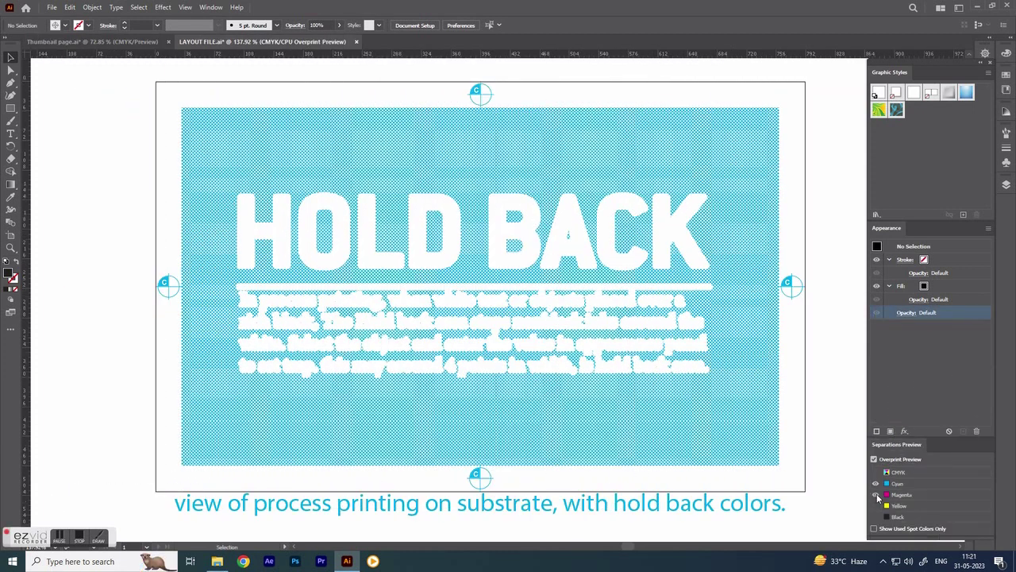
click(877, 495)
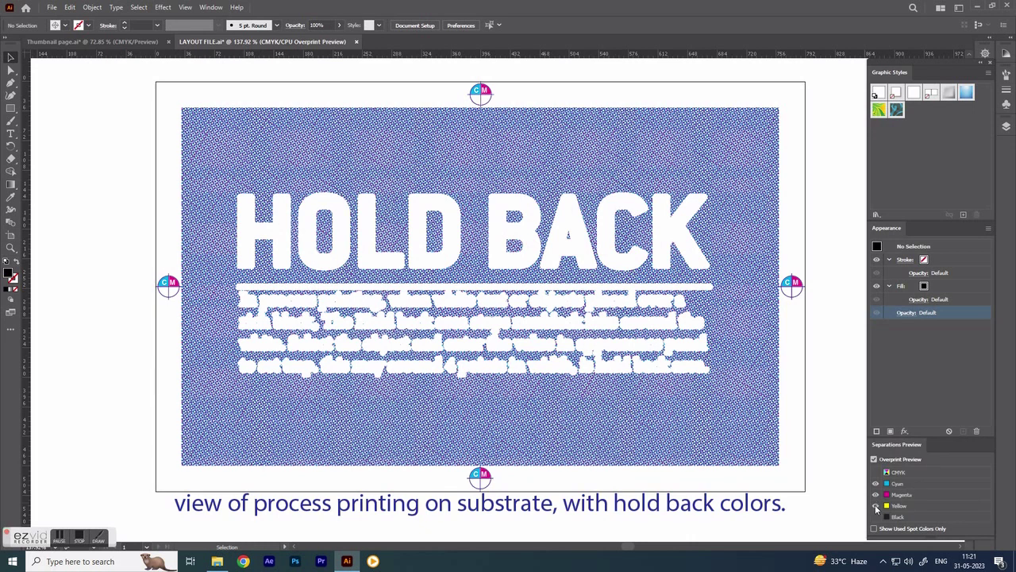
click(876, 506)
click(877, 517)
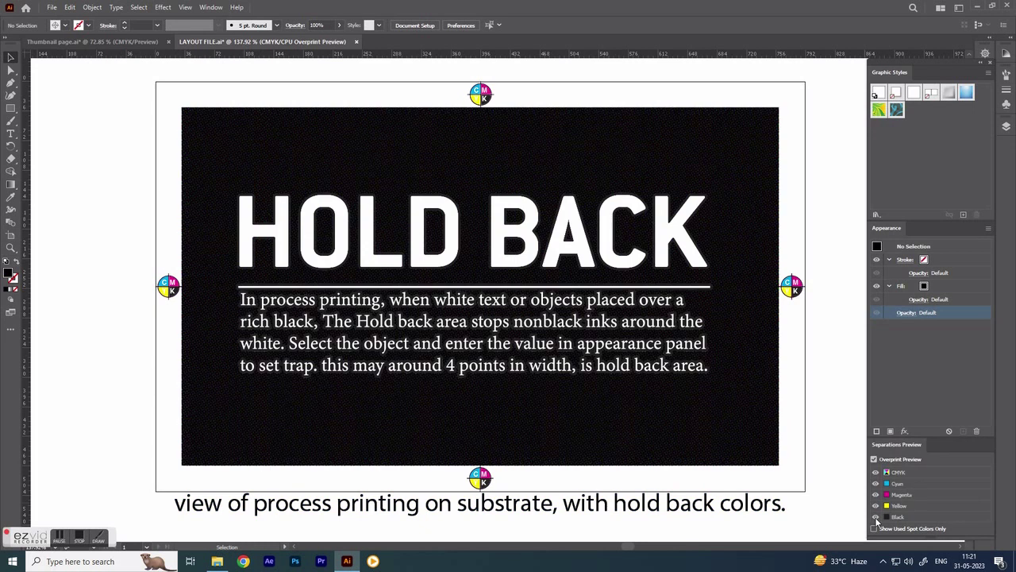
mouse_move(876, 517)
mouse_down()
mouse_move(876, 495)
mouse_move(877, 517)
mouse_up()
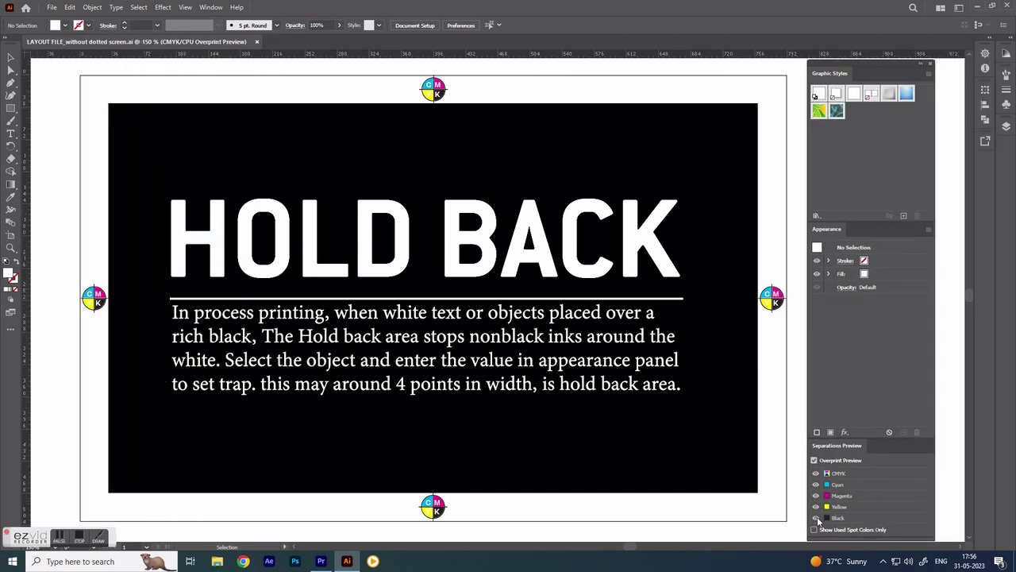
click(817, 518)
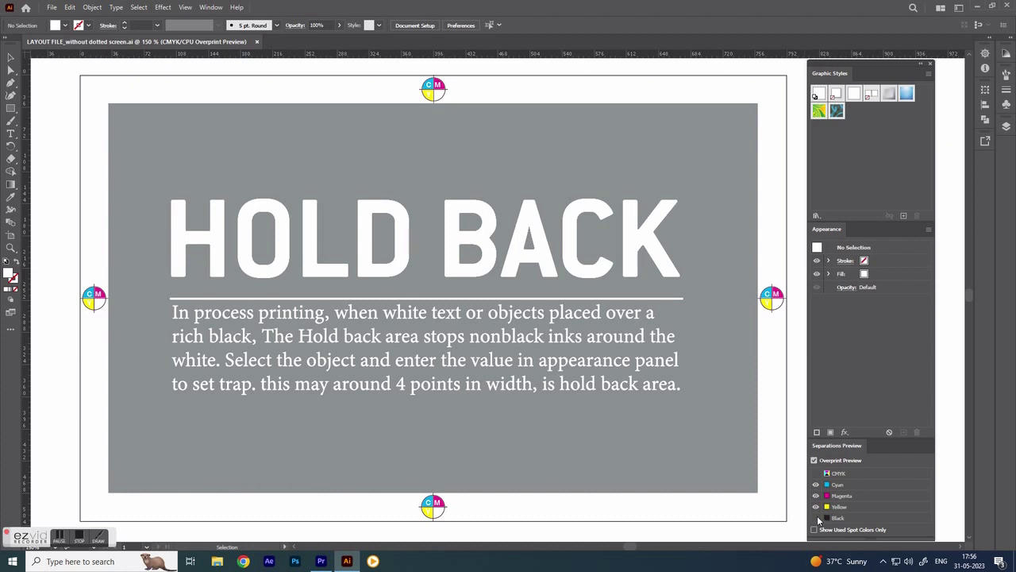
click(816, 507)
click(816, 495)
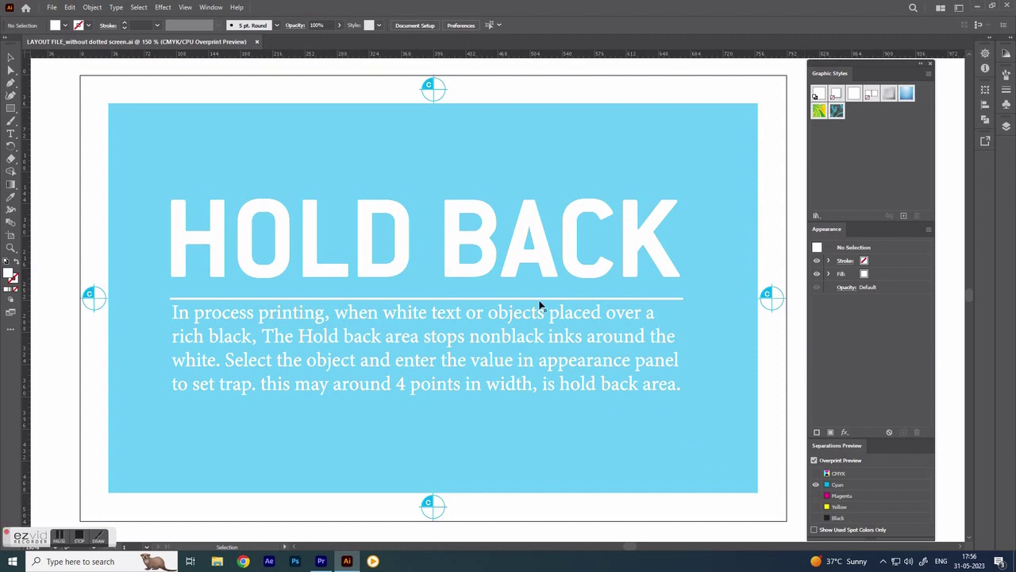
click(817, 496)
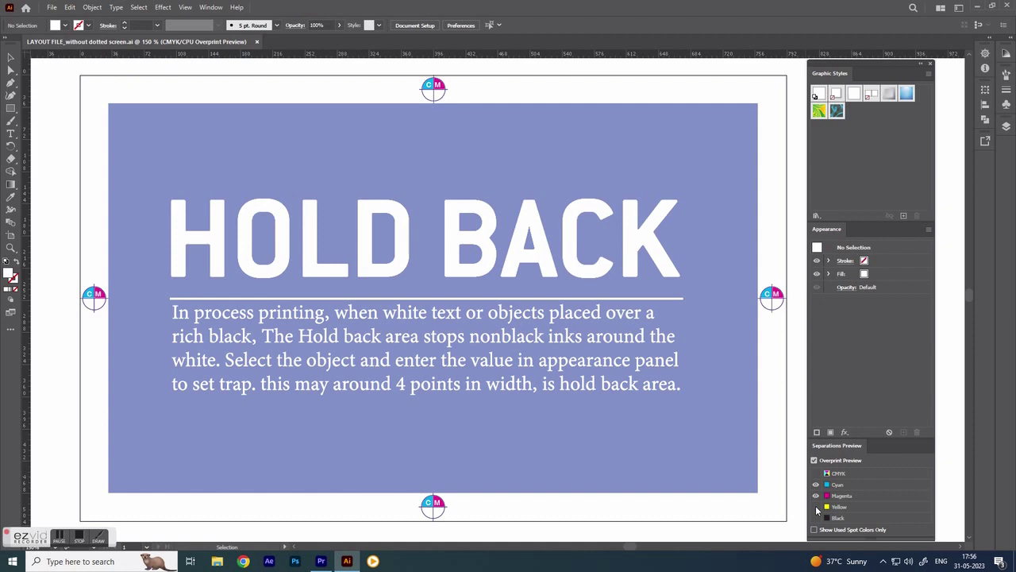
click(816, 507)
click(816, 518)
click(816, 518)
click(816, 518)
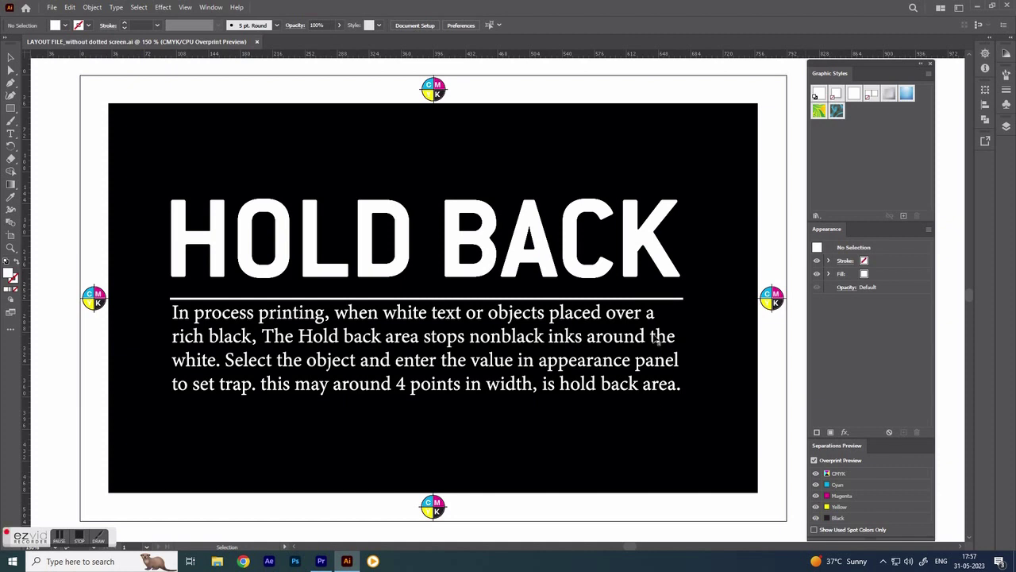
Step: Duplicate the HOLD BACK group's white fill twice for three fills and target the bottom one
click(657, 337)
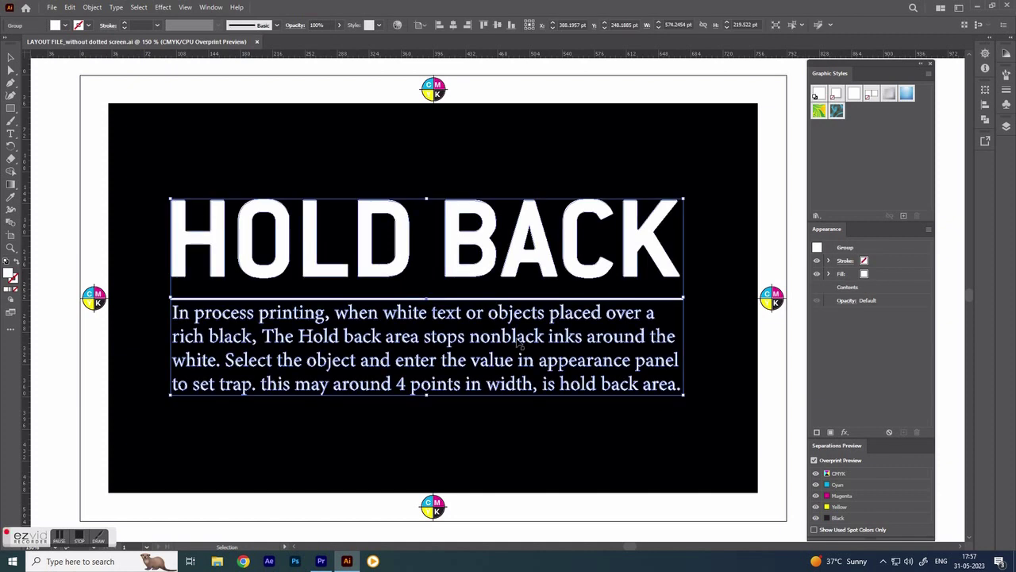
click(880, 273)
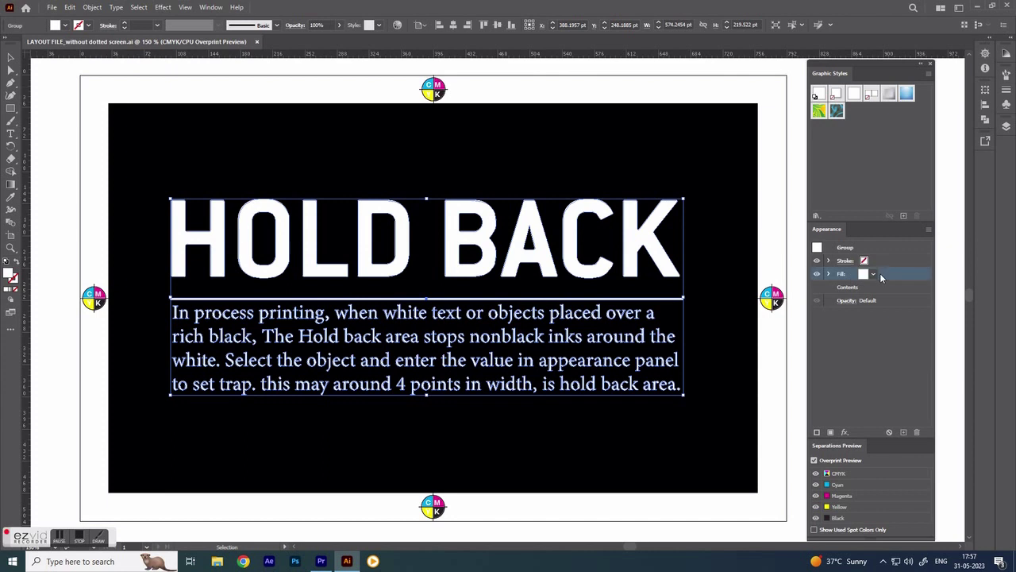
click(903, 432)
click(903, 432)
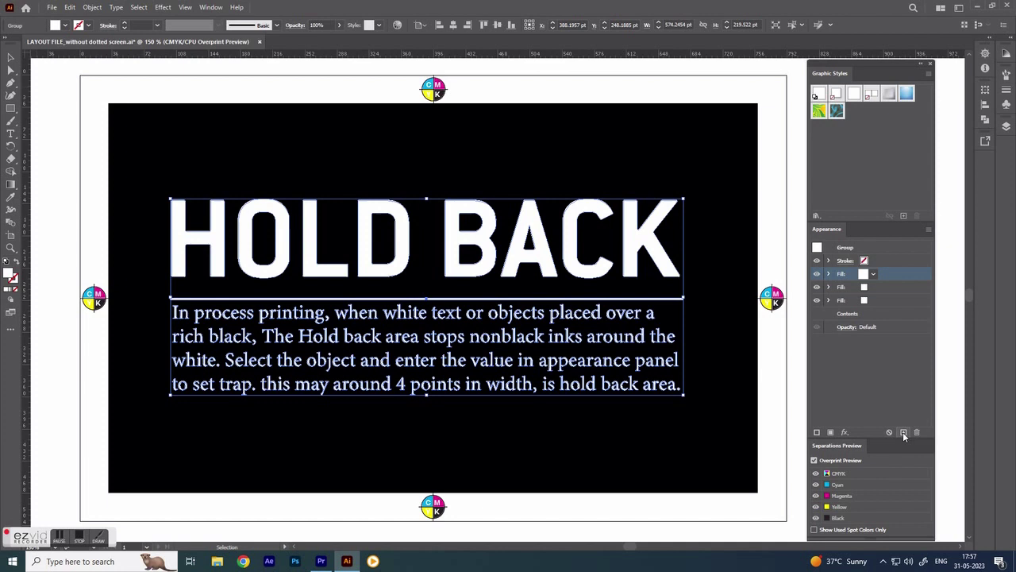
click(884, 299)
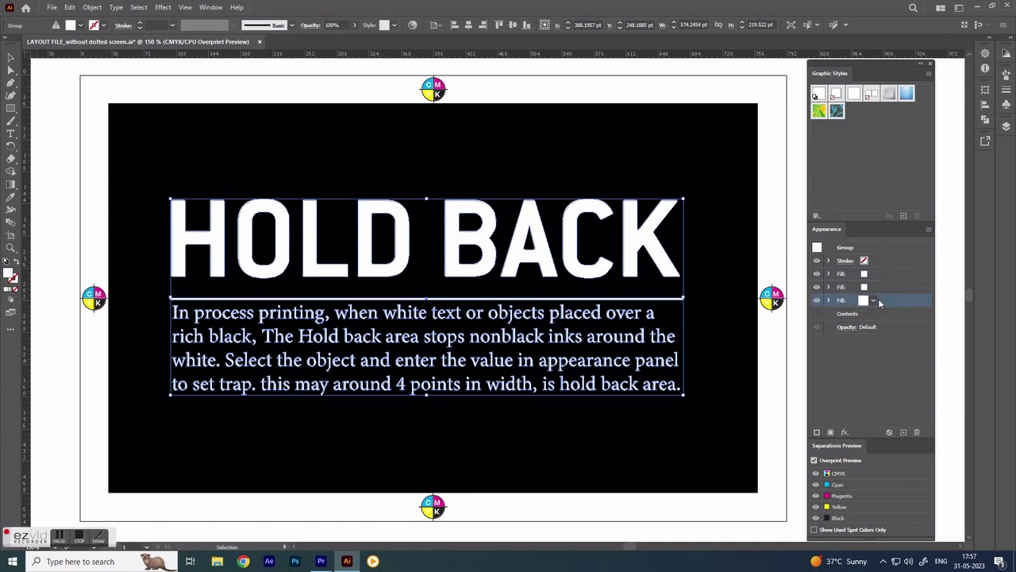
click(845, 432)
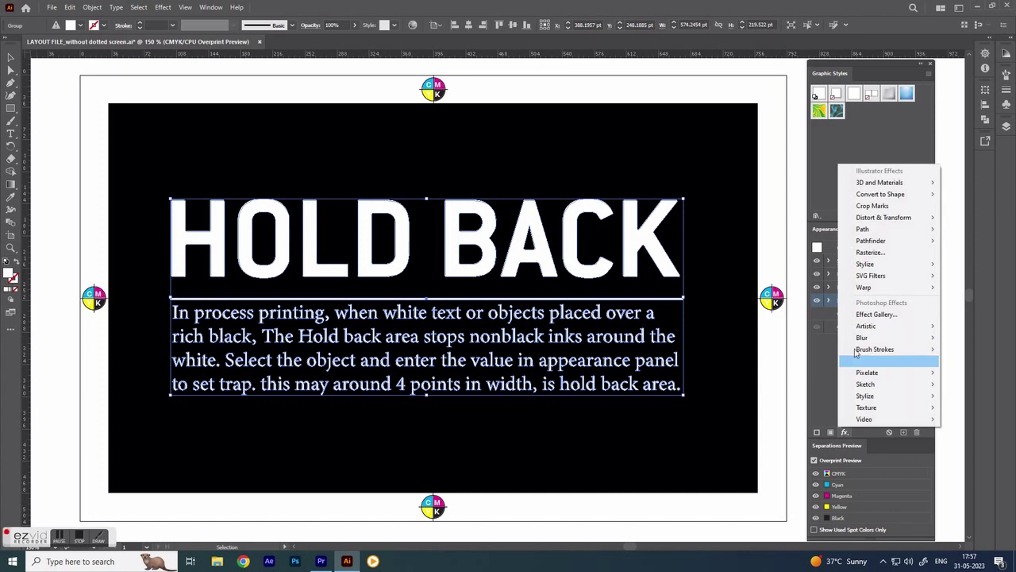
Step: Apply a 2 pt Offset Path with Round joins to the bottom white fill
mouse_move(869, 235)
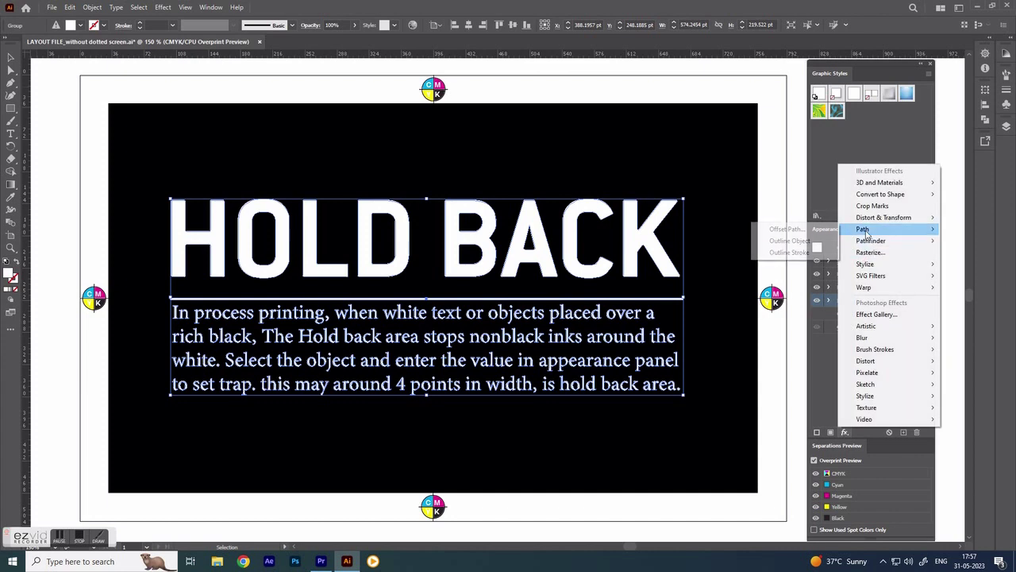
click(809, 231)
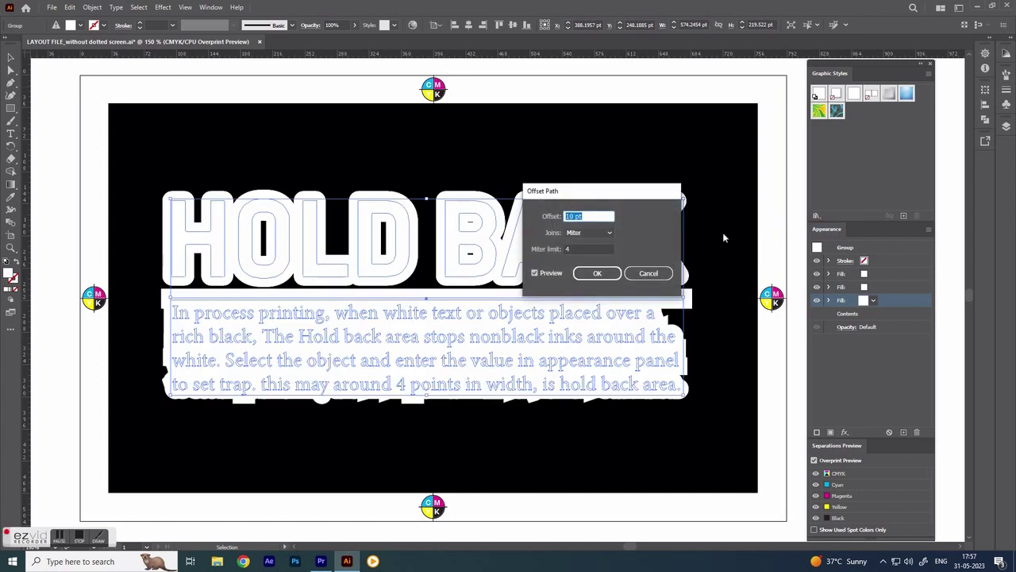
drag(620, 198, 731, 312)
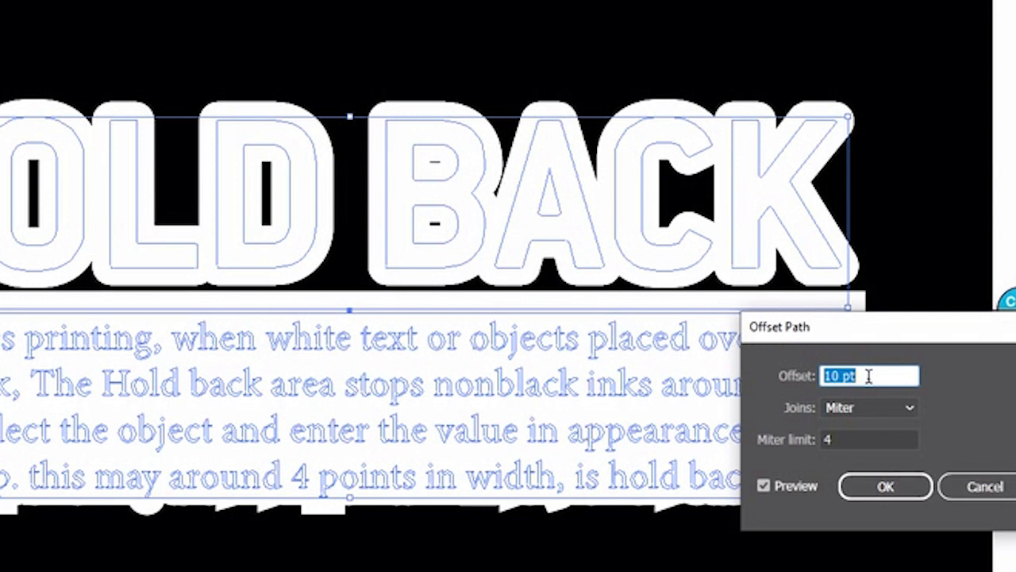
text(5)
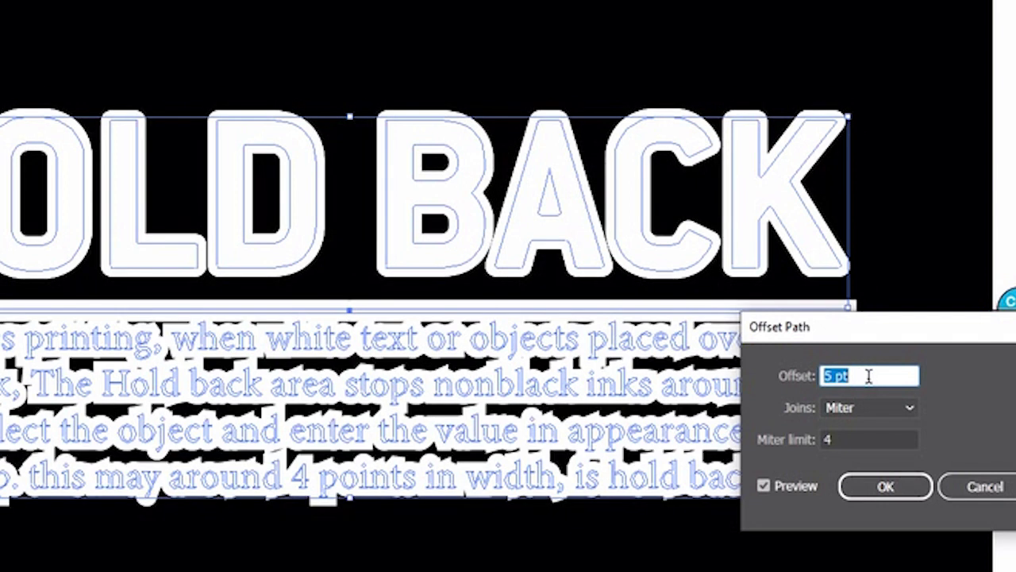
text(2)
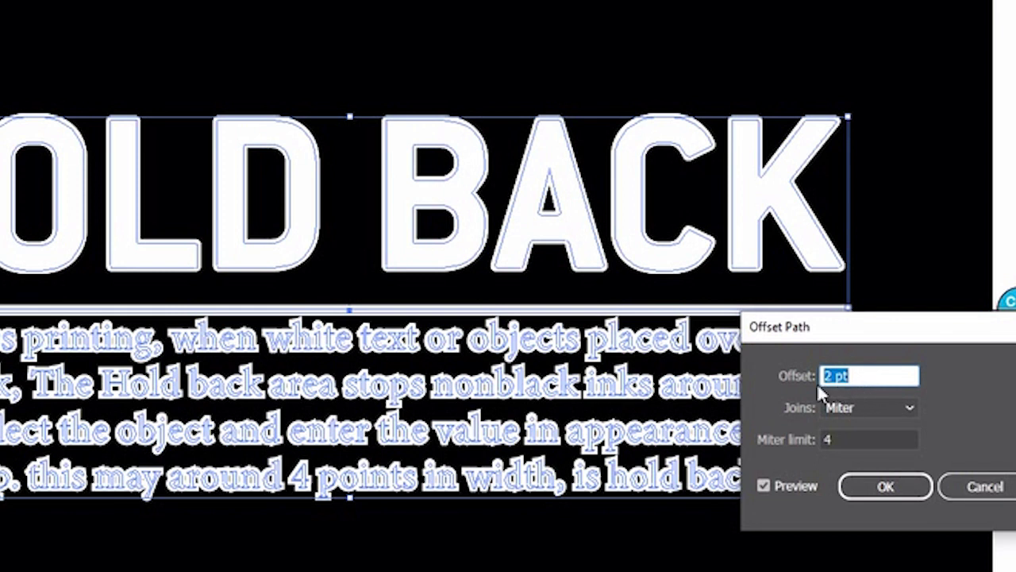
click(909, 407)
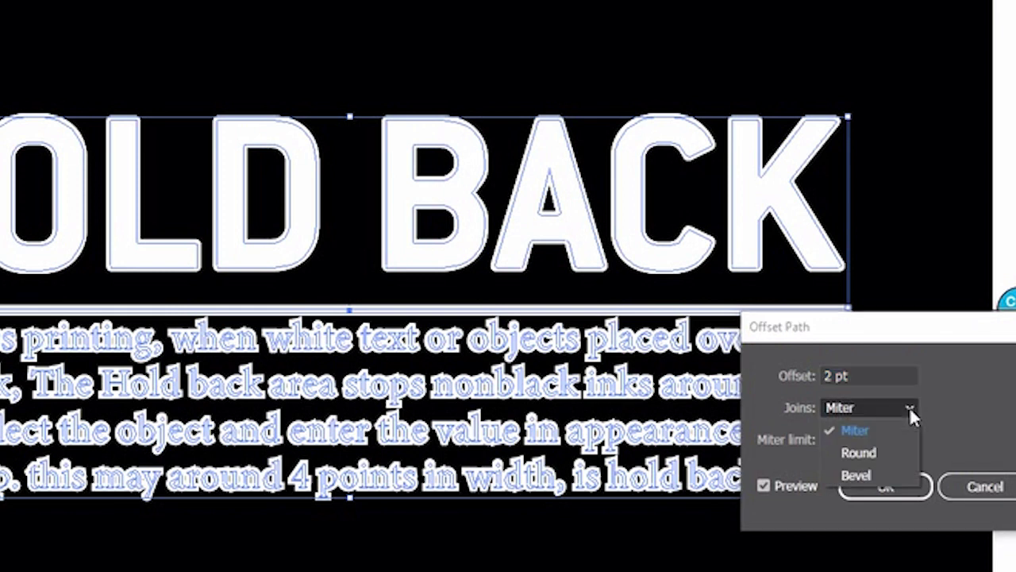
click(873, 451)
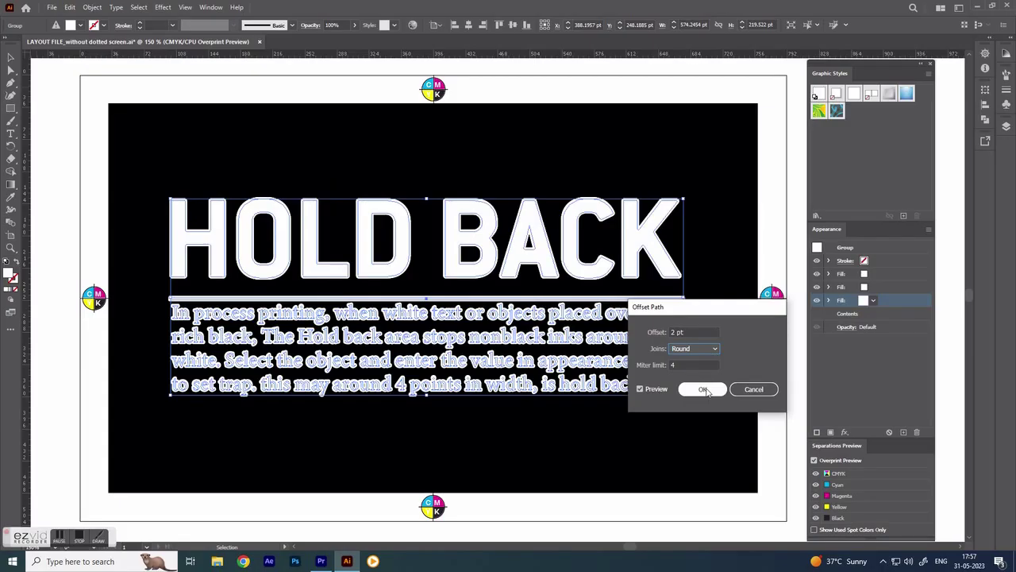
click(705, 390)
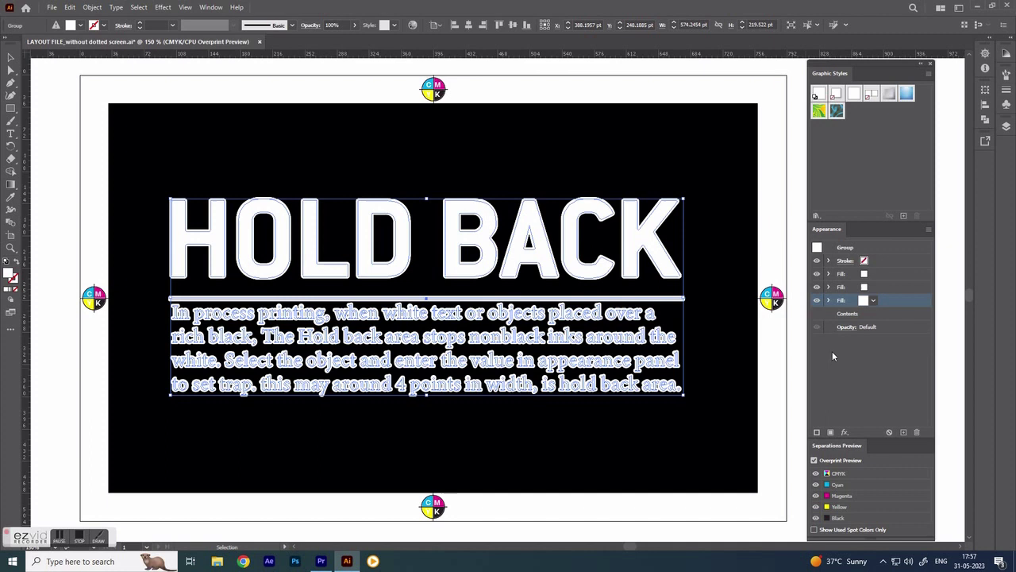
click(884, 288)
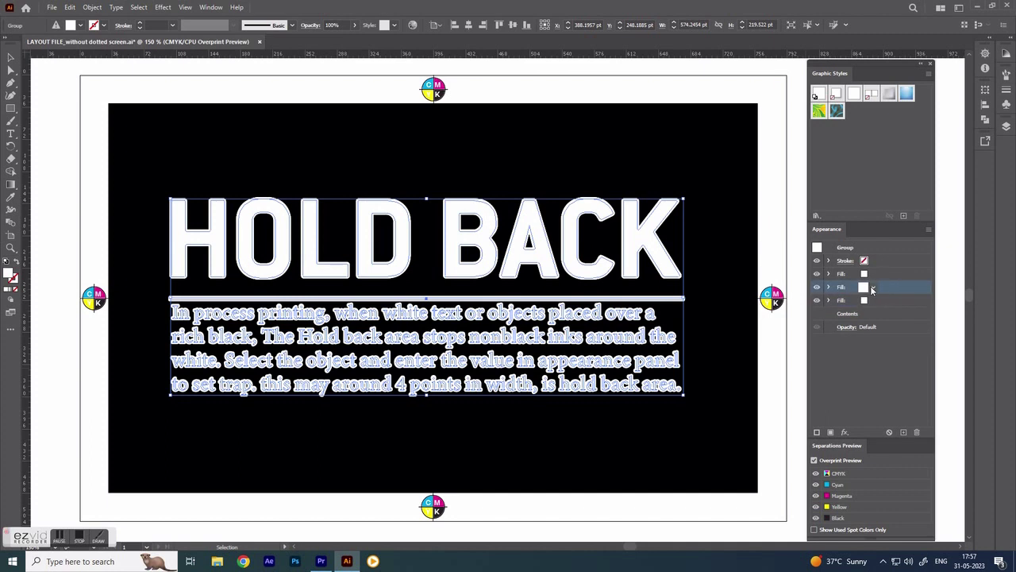
Step: Change the middle fill's colour to the 100% K Black swatch
click(864, 287)
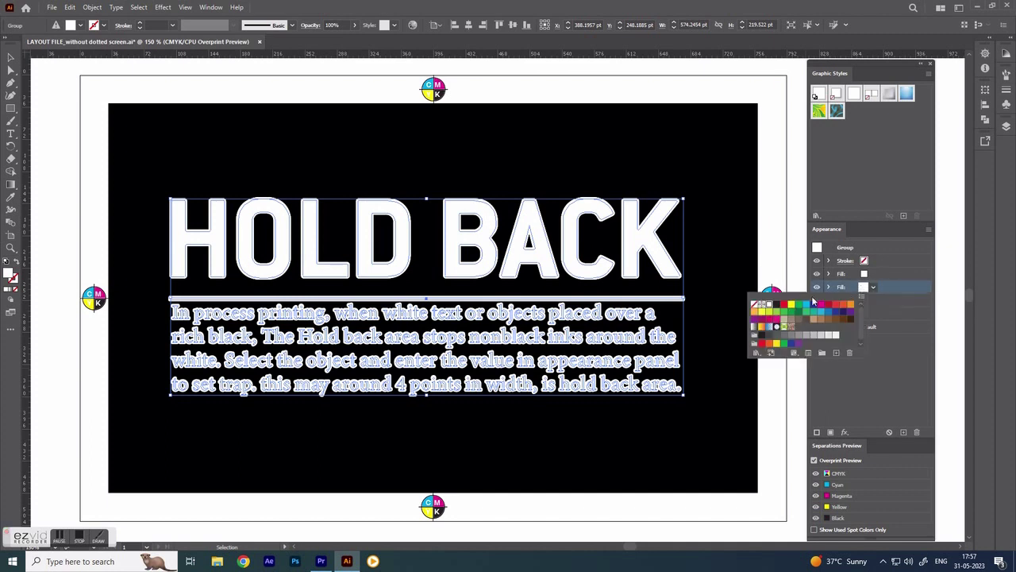
double_click(777, 308)
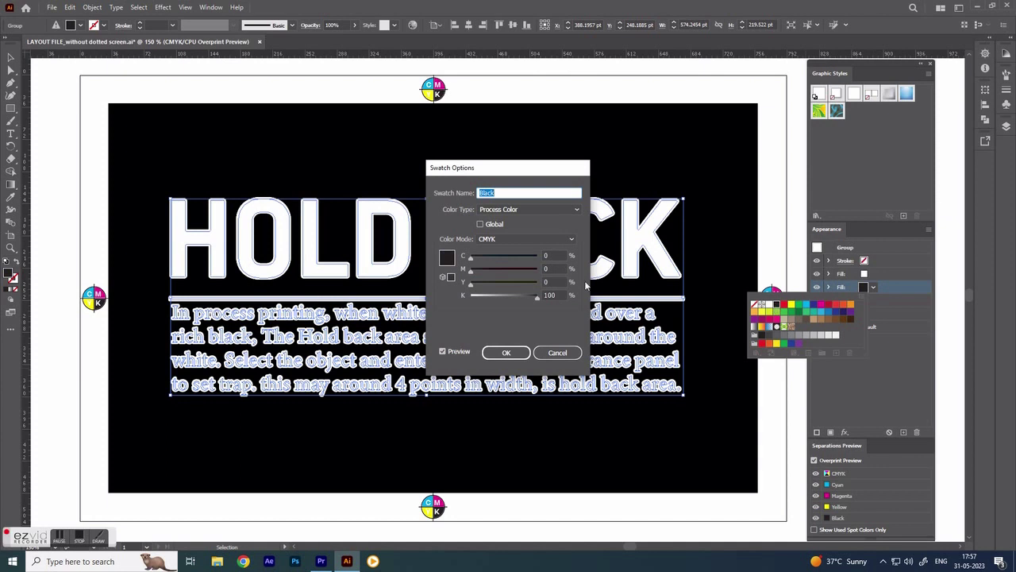
click(508, 353)
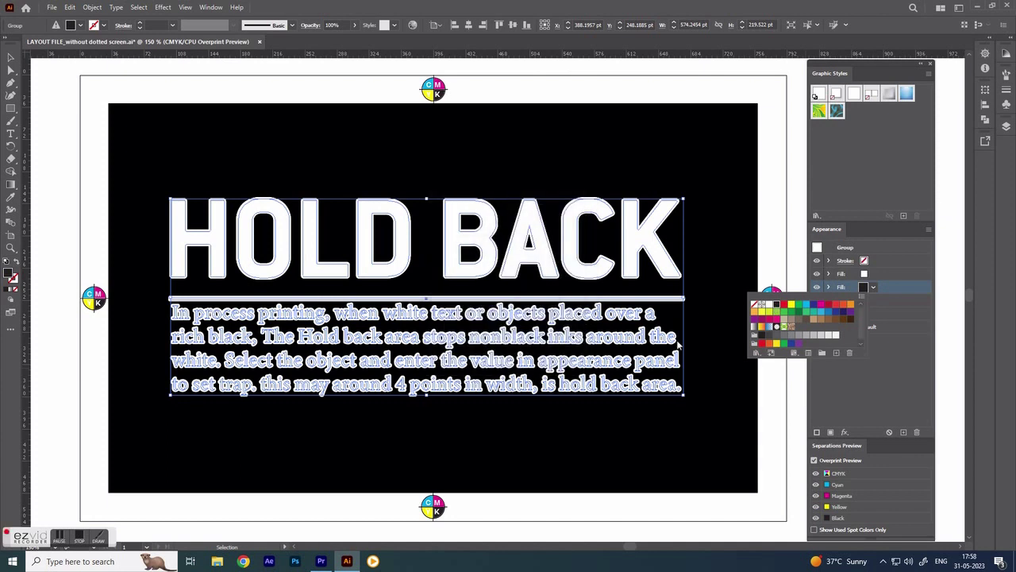
Step: Add a 2 pt Offset Path effect with Round joins to the black middle fill
click(890, 286)
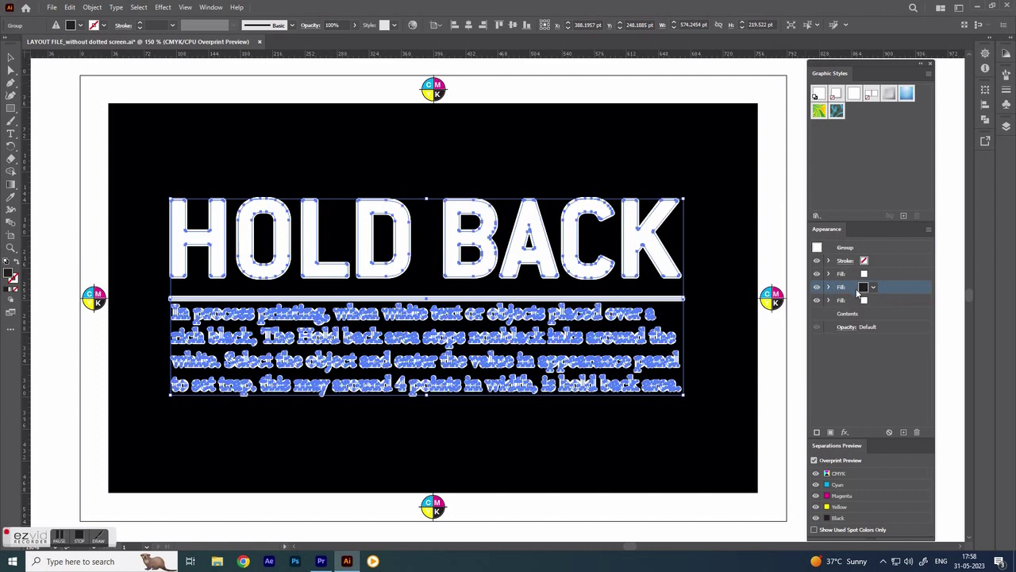
click(844, 432)
mouse_move(862, 231)
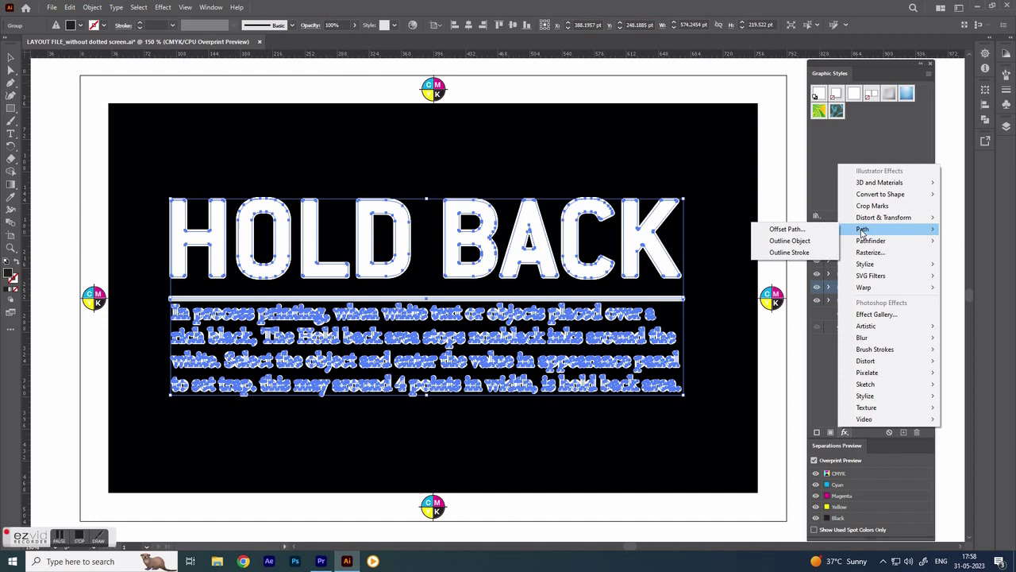
click(797, 236)
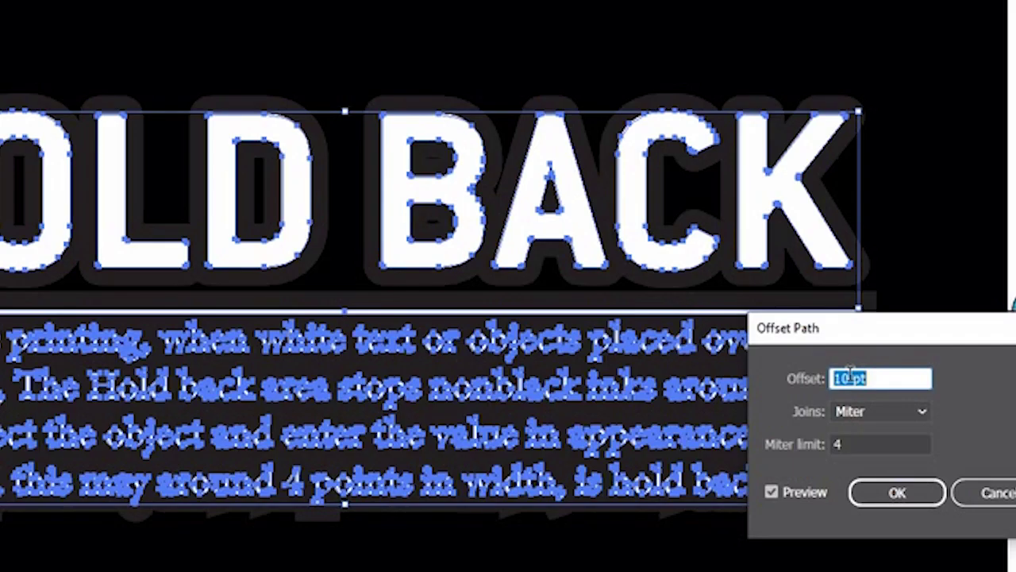
click(848, 379)
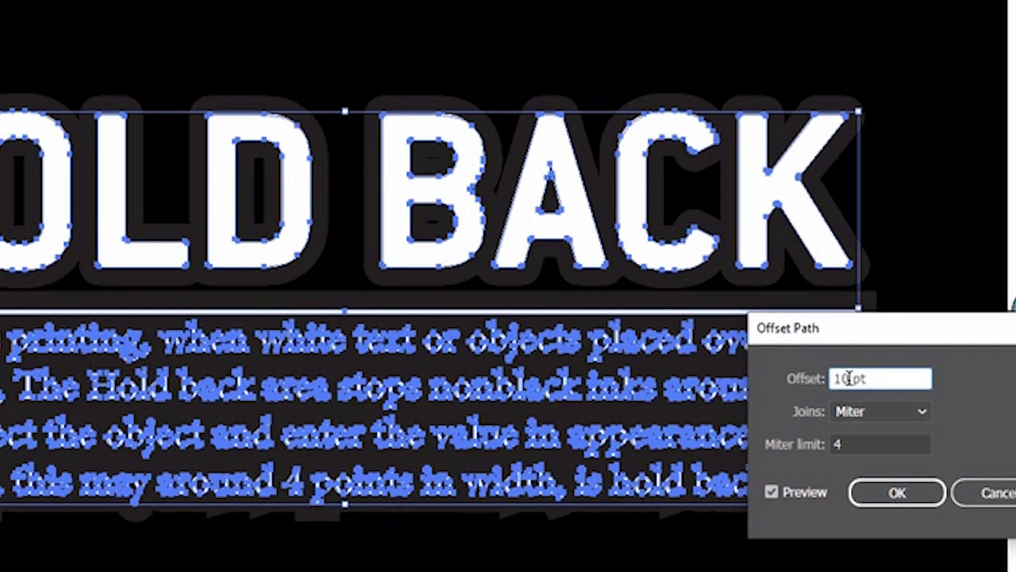
drag(848, 379, 779, 379)
text(2)
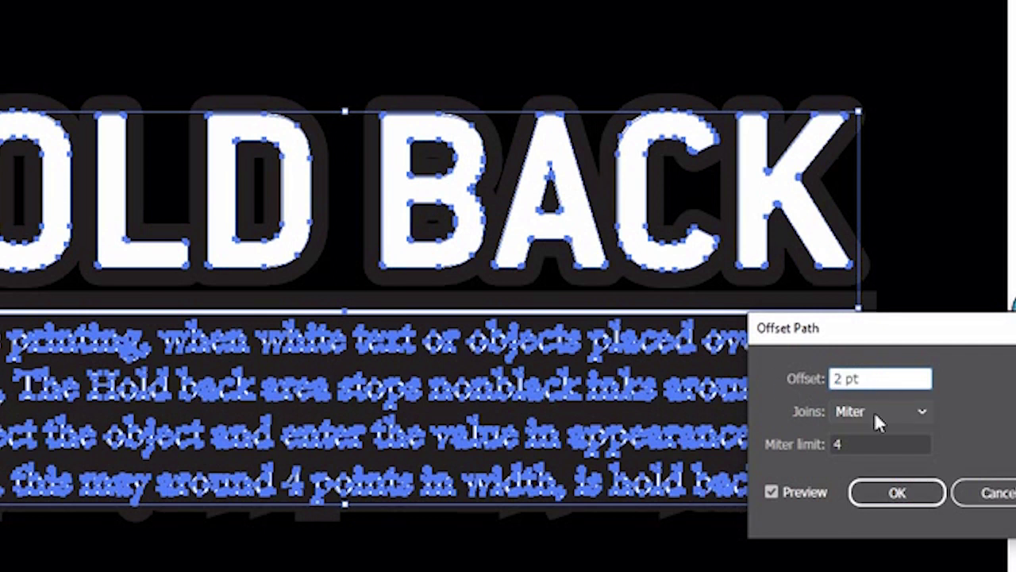
click(874, 411)
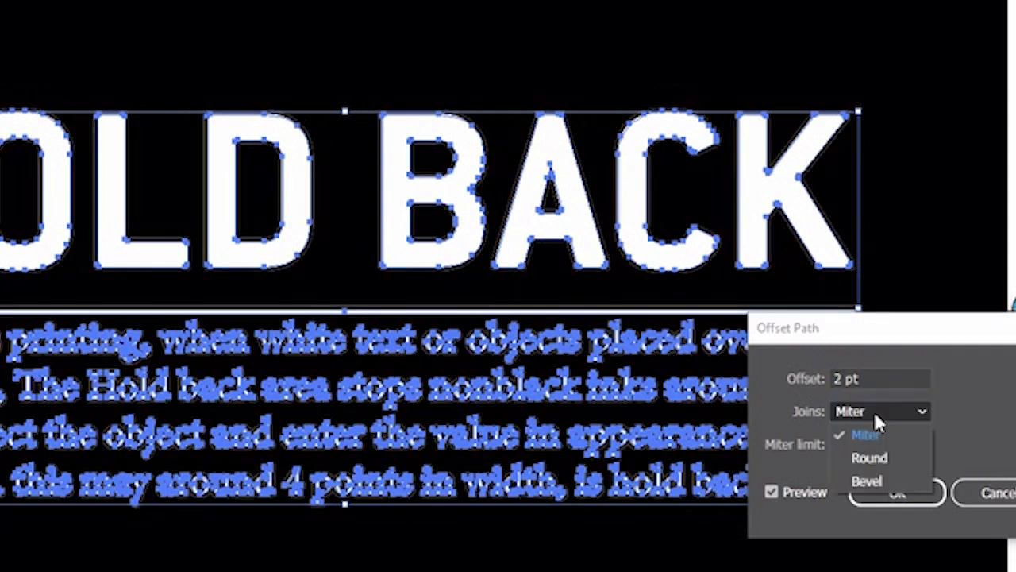
click(878, 457)
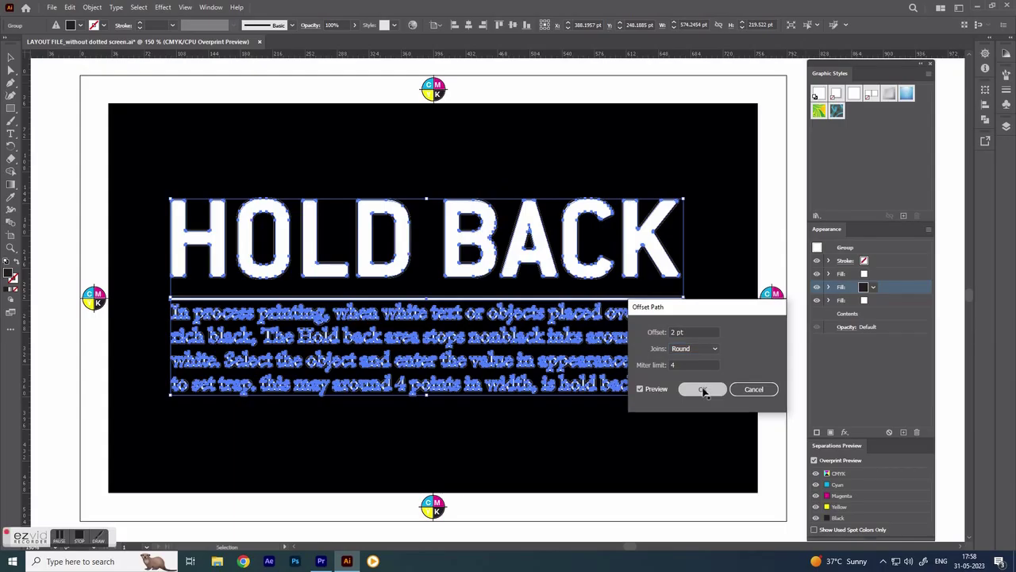
click(897, 494)
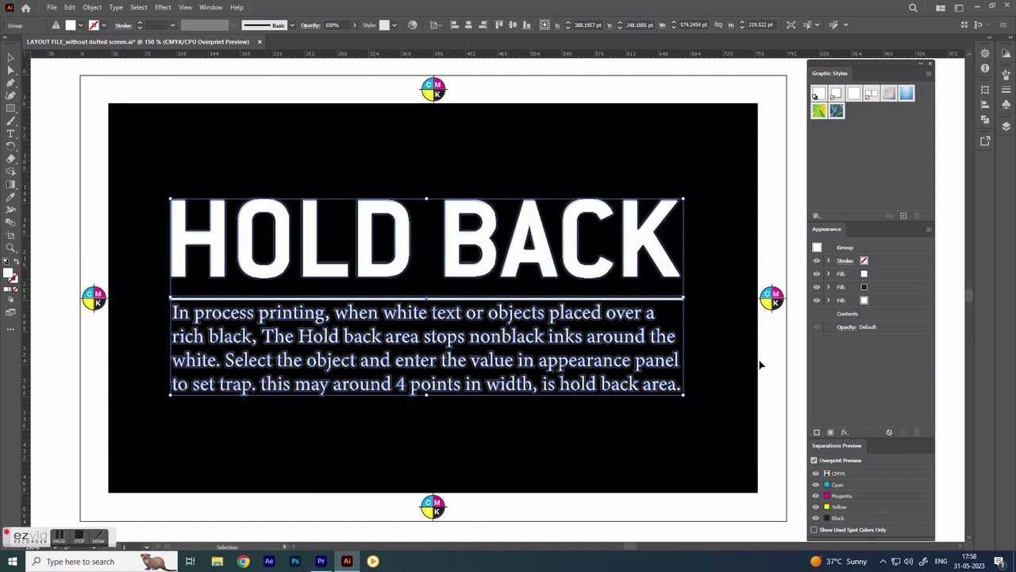
Step: Zoom in on the paragraph's last lines, then reselect the group's black fill row
click(792, 380)
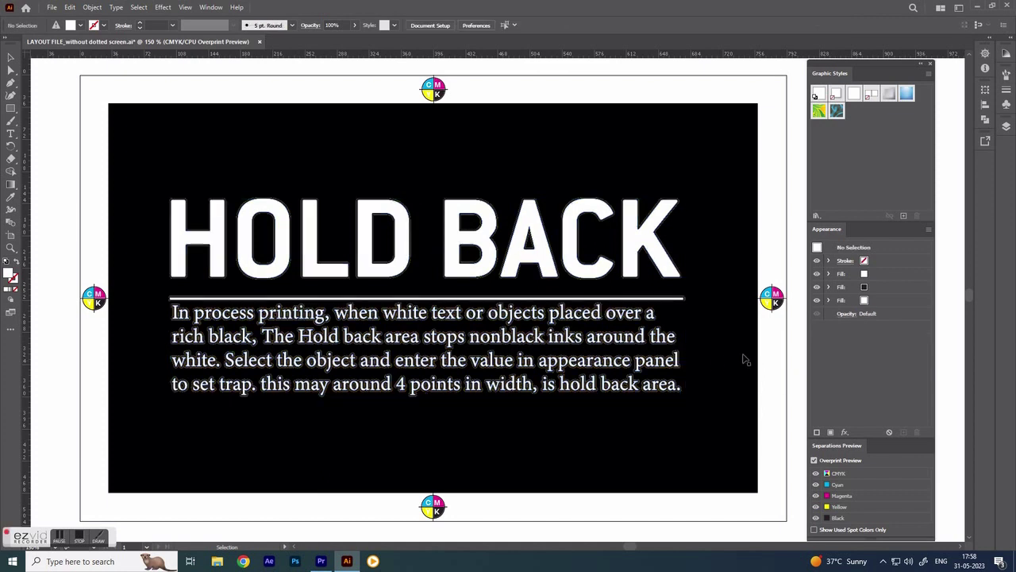
drag(614, 308, 718, 412)
key(v)
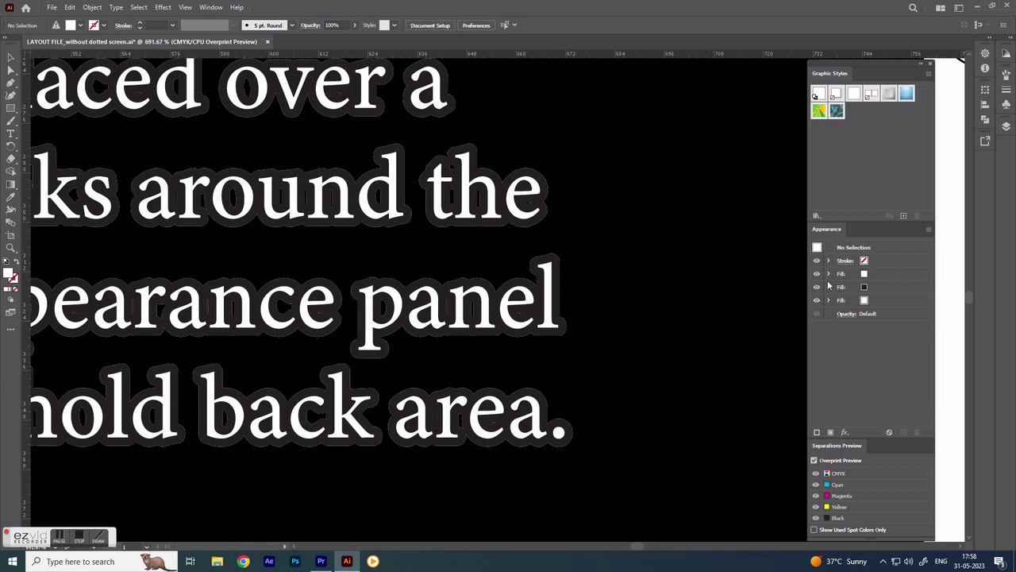
click(562, 309)
click(875, 288)
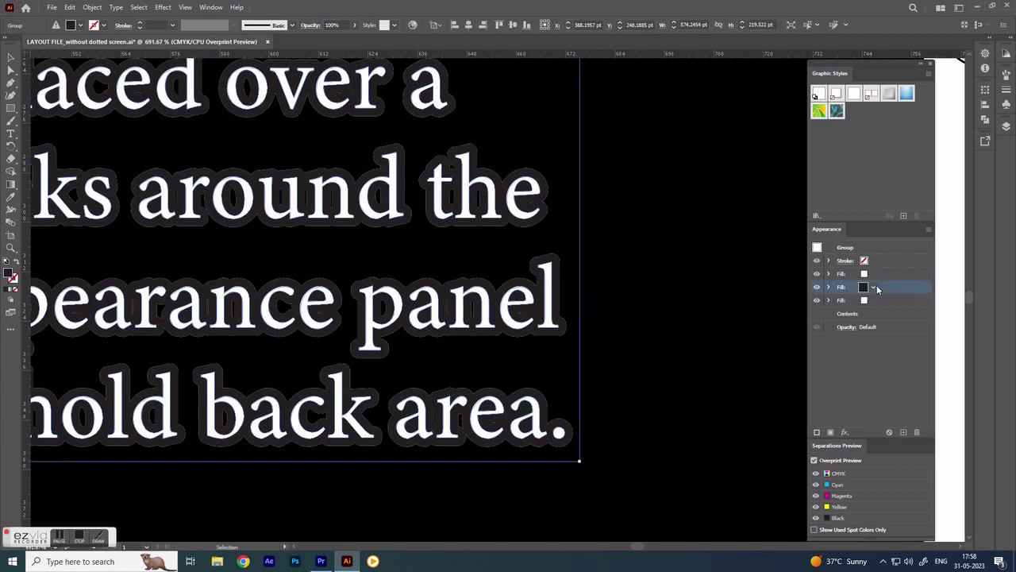
Step: Increase the black fill's Offset Path to 2.25 pt, then deselect to view the result
click(829, 287)
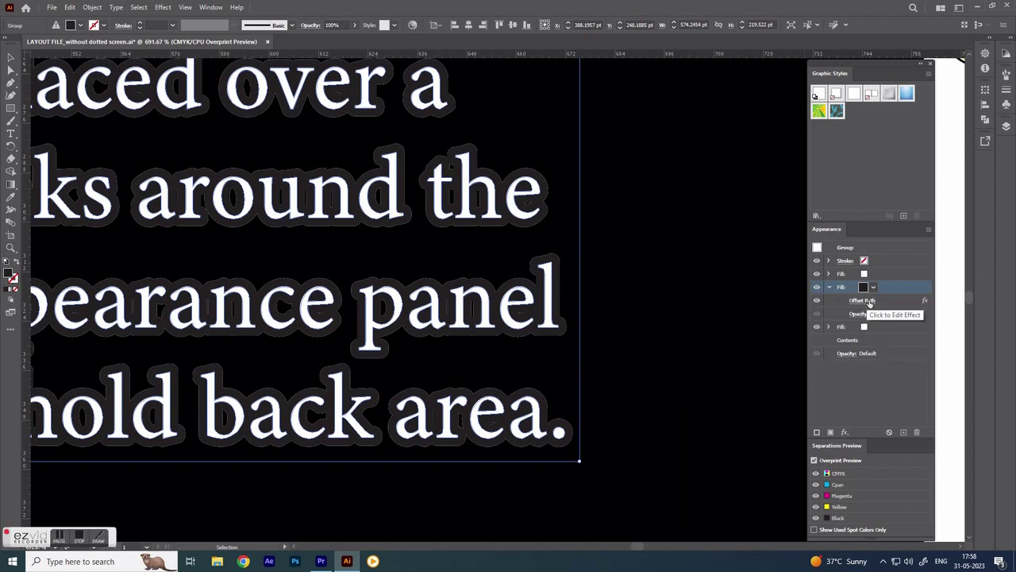
click(864, 301)
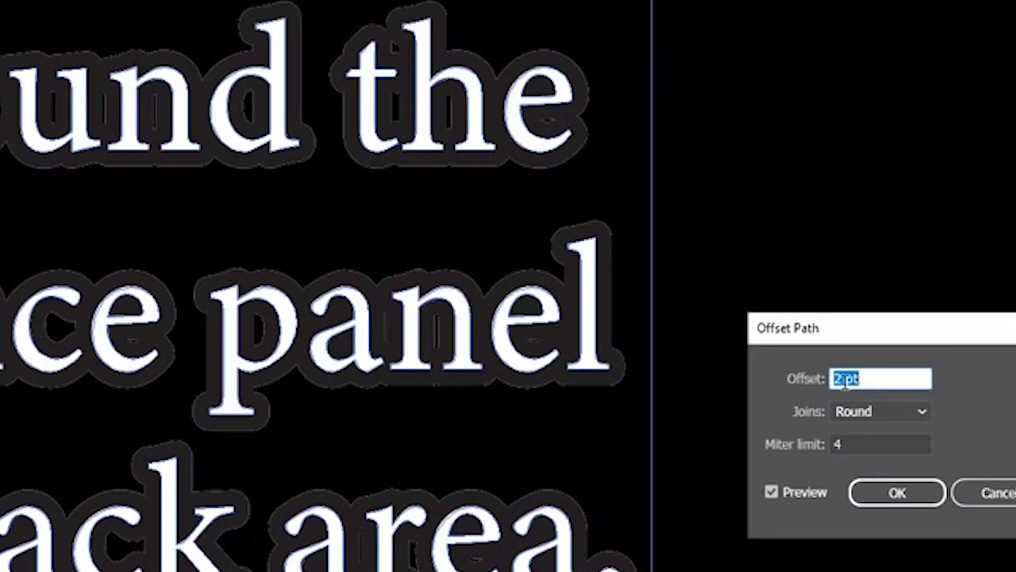
drag(853, 333, 779, 102)
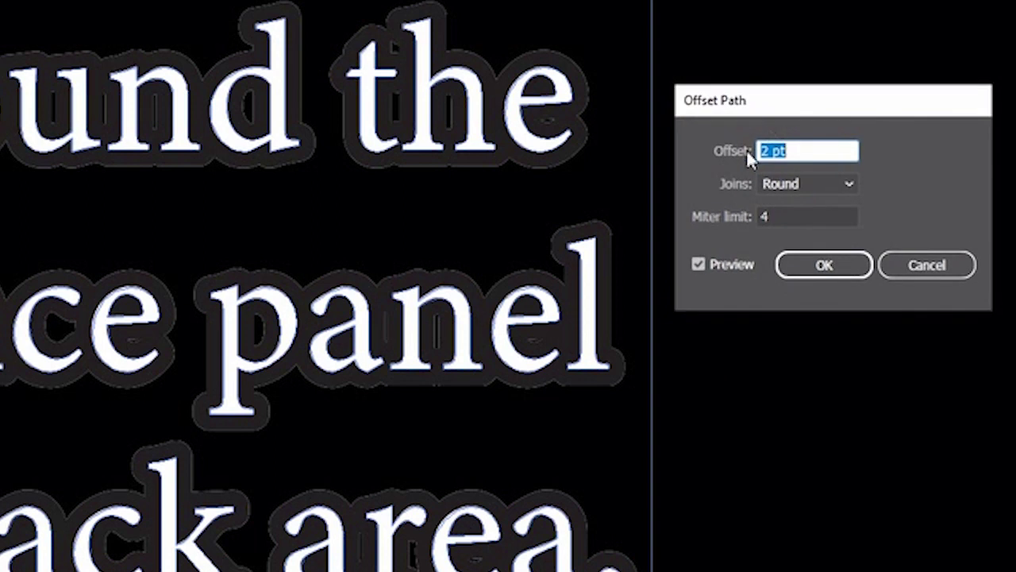
click(766, 151)
text(.25)
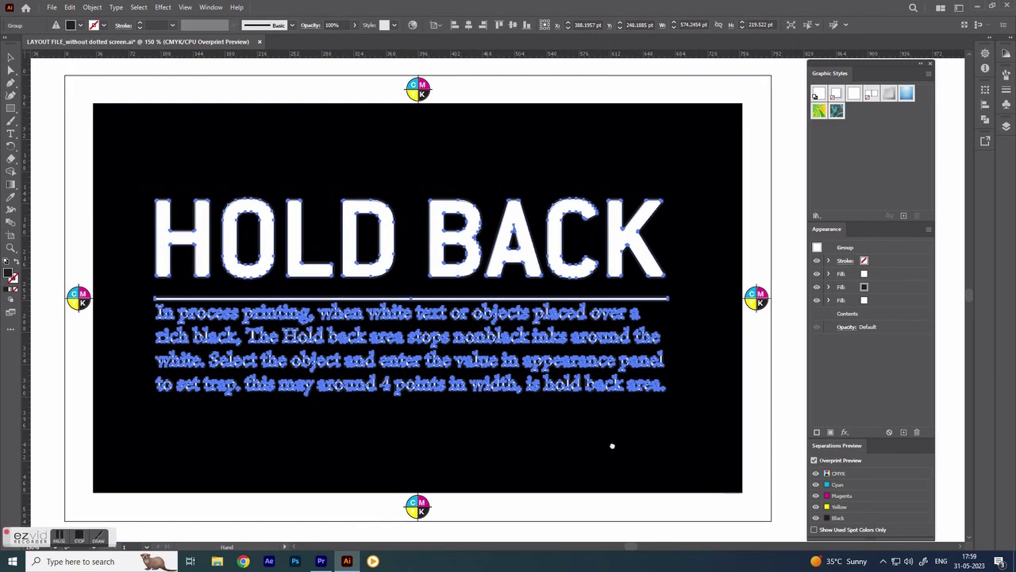
drag(612, 446, 619, 447)
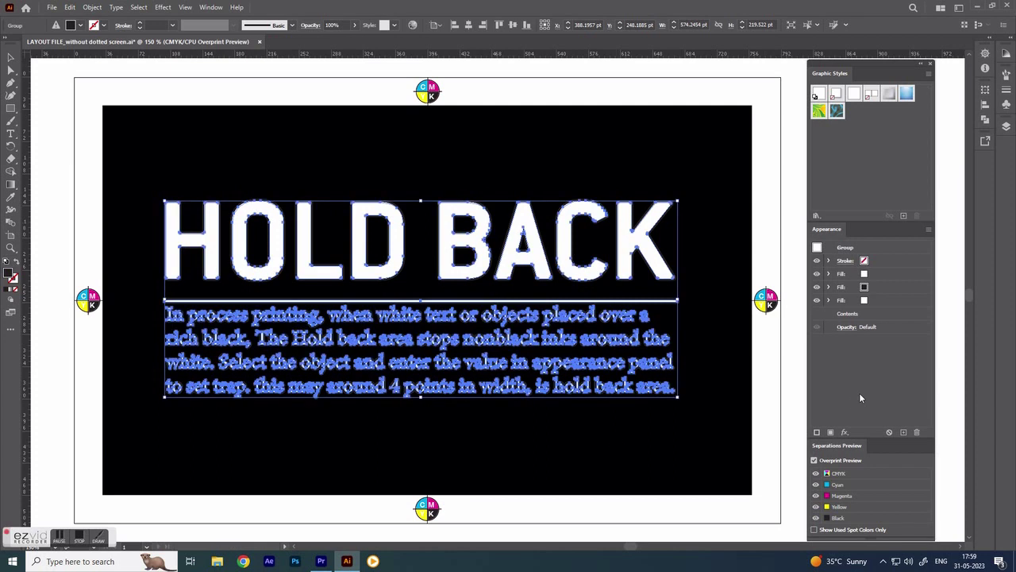
click(791, 416)
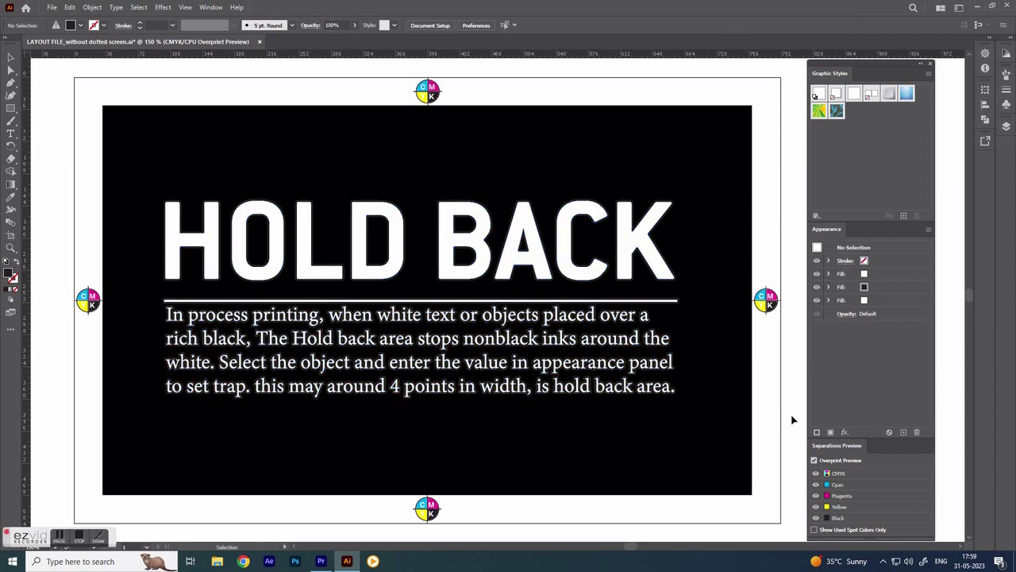
click(816, 518)
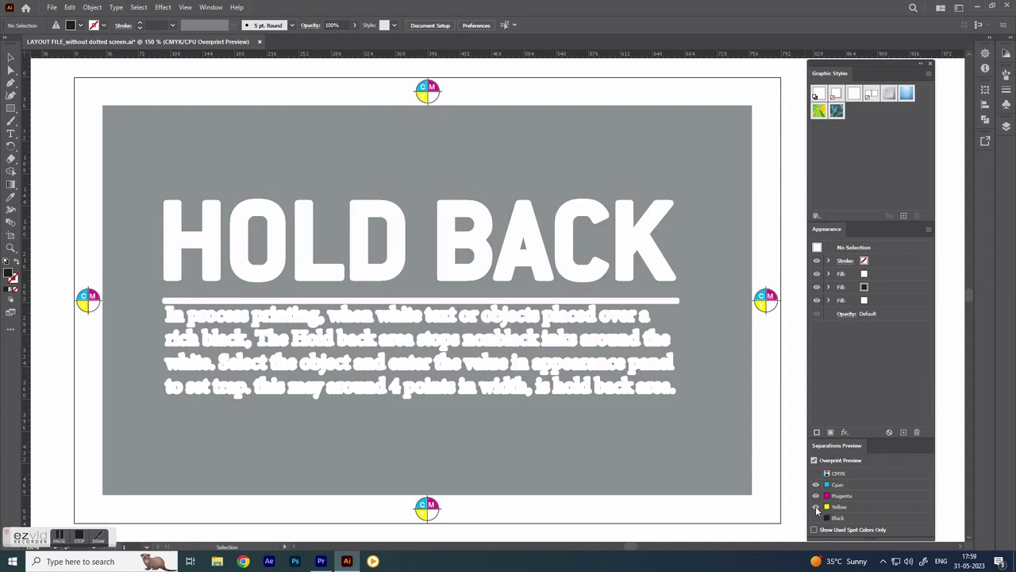
click(816, 509)
click(817, 495)
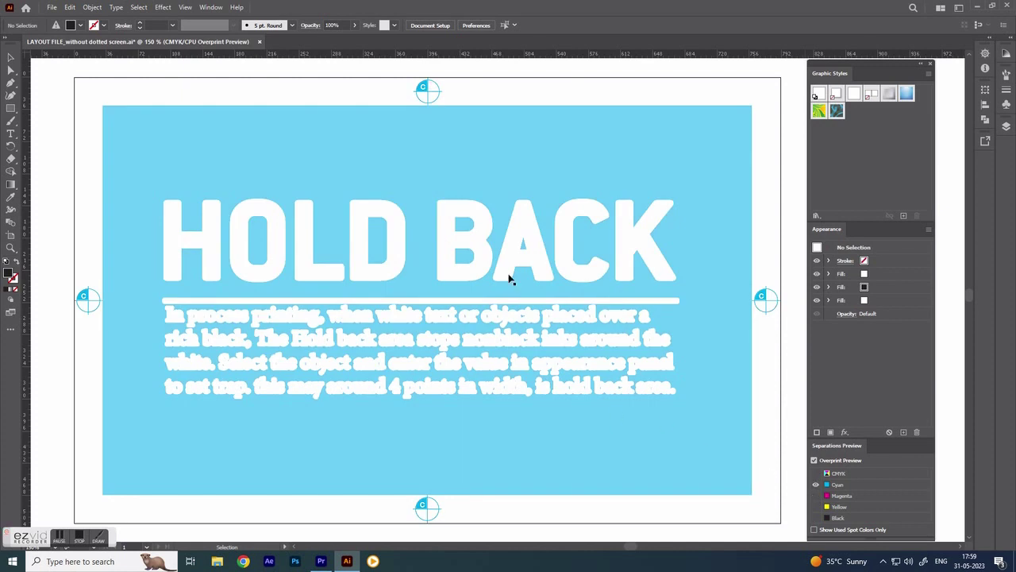
click(816, 495)
click(816, 507)
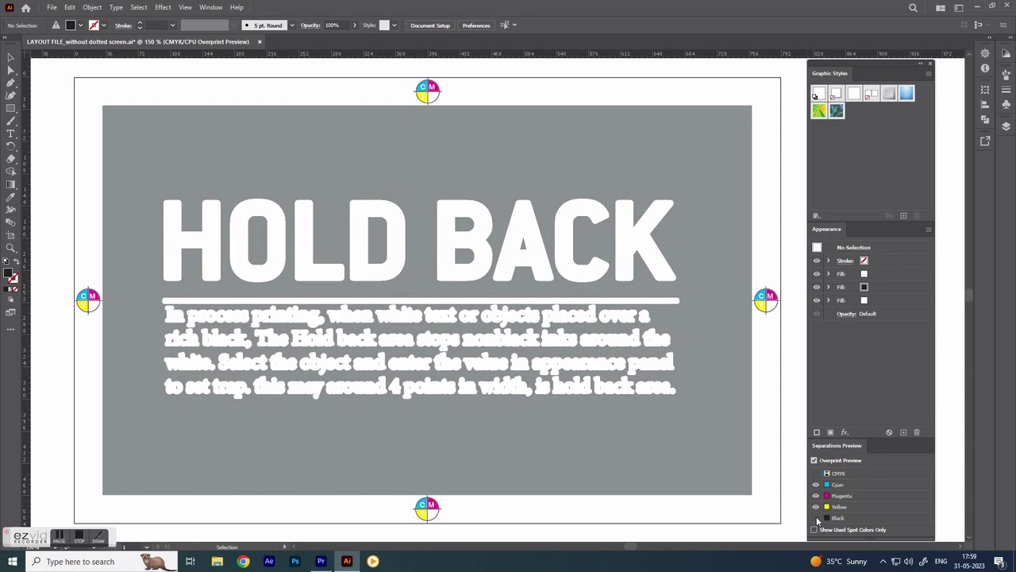
click(817, 518)
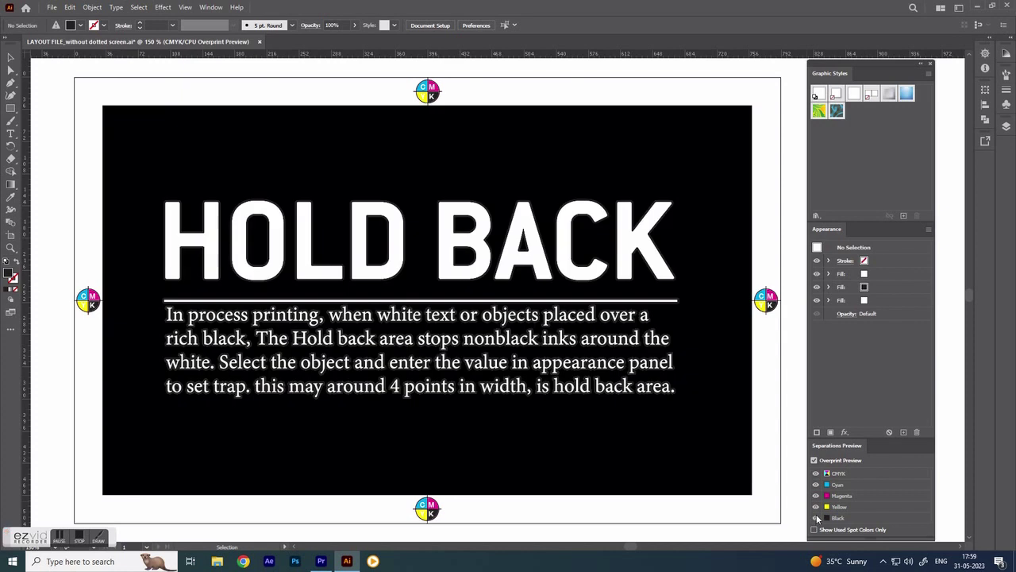
key(z)
Step: Zoom into the HOLD BACK text and hide the Black plate in Separations Preview
drag(371, 260, 489, 366)
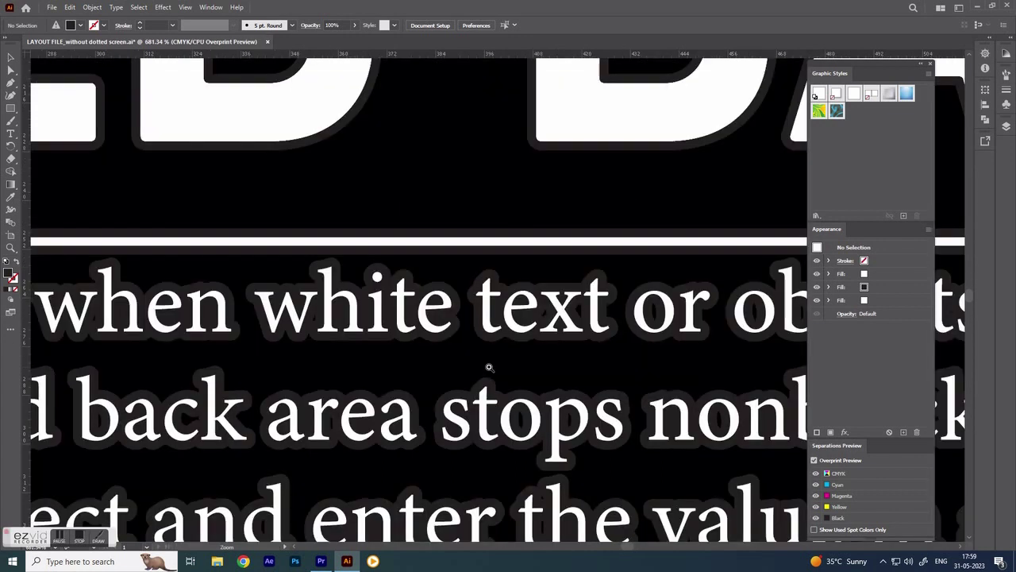
click(815, 517)
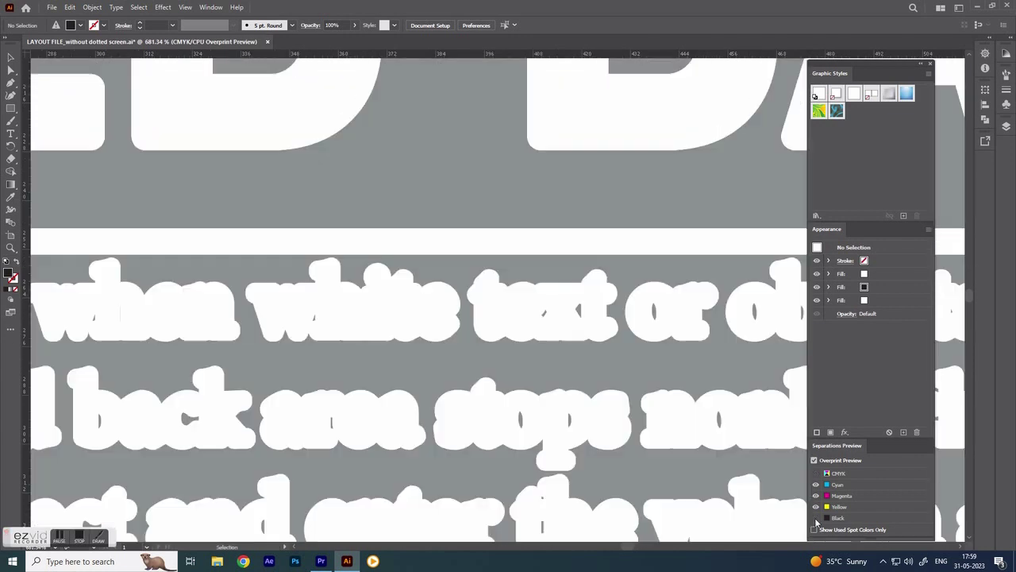